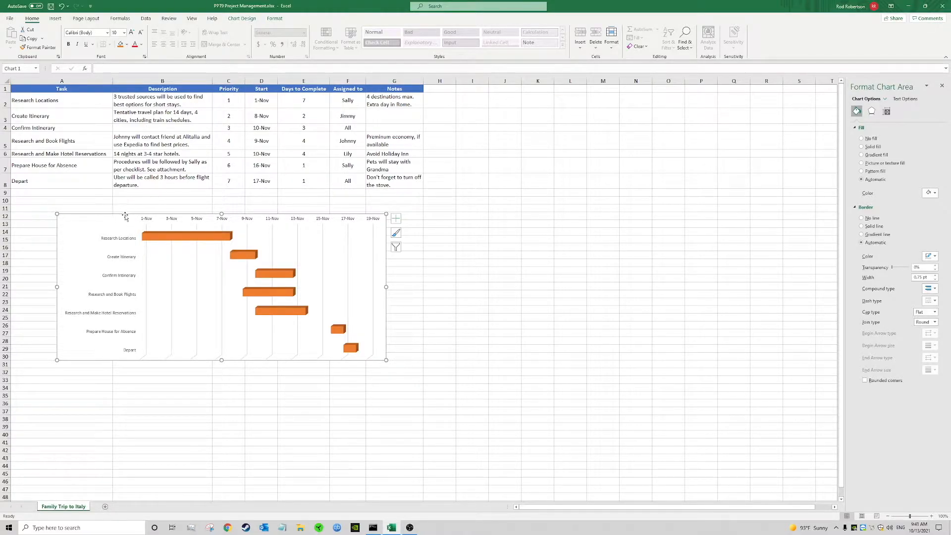
Step: Move the existing Gantt chart beside the task table, over columns H to R, and deselect it
left_click_drag(124, 214, 508, 130)
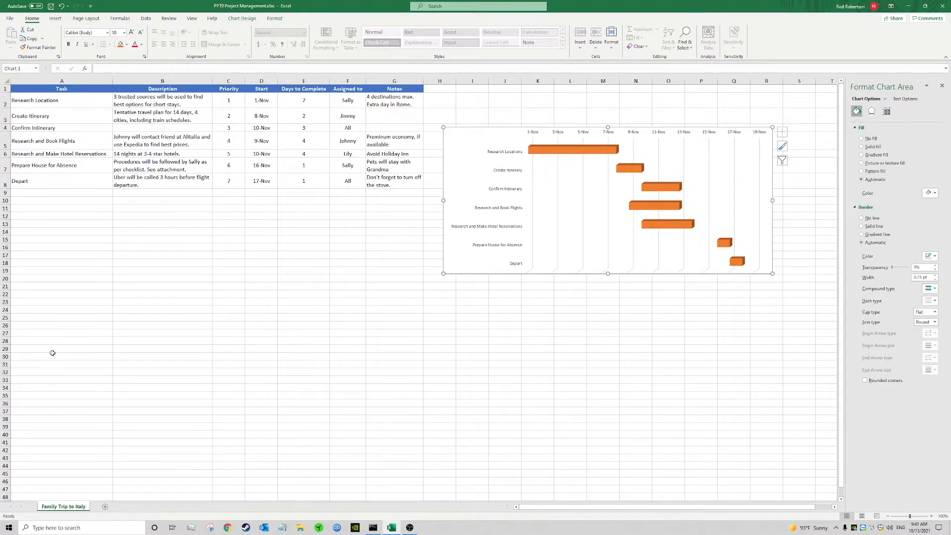
left_click(226, 269)
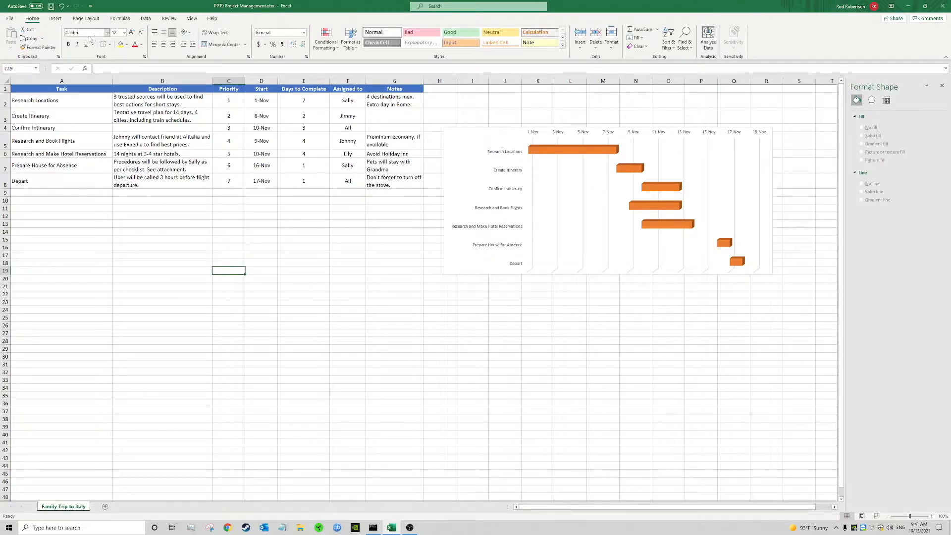
Step: Insert a blank 3-D stacked bar chart, place it below the task table and enlarge it to span rows 12 to 34
left_click(56, 19)
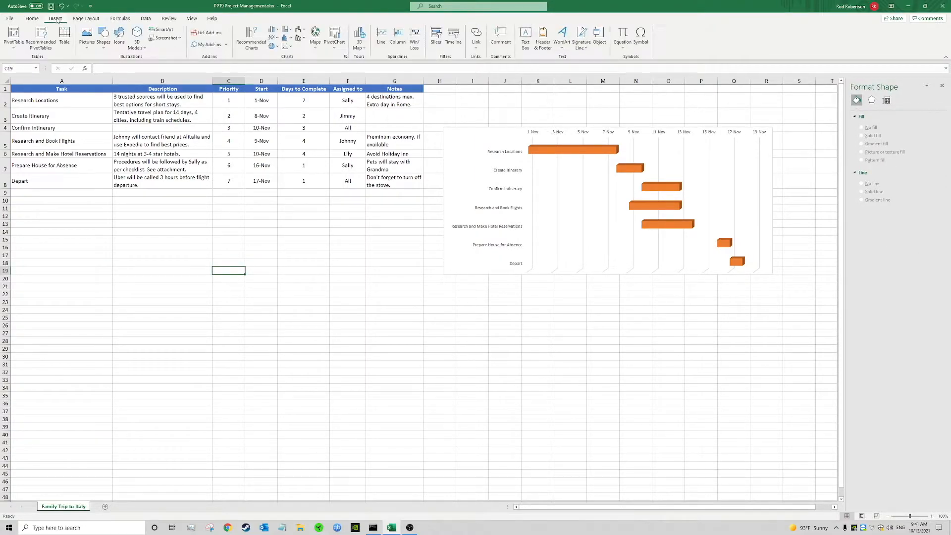
left_click(273, 29)
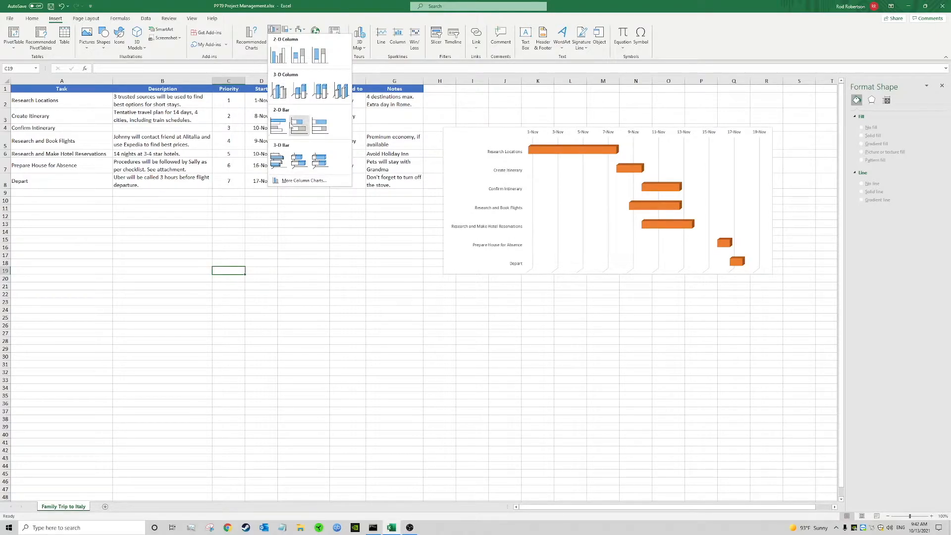
left_click(299, 160)
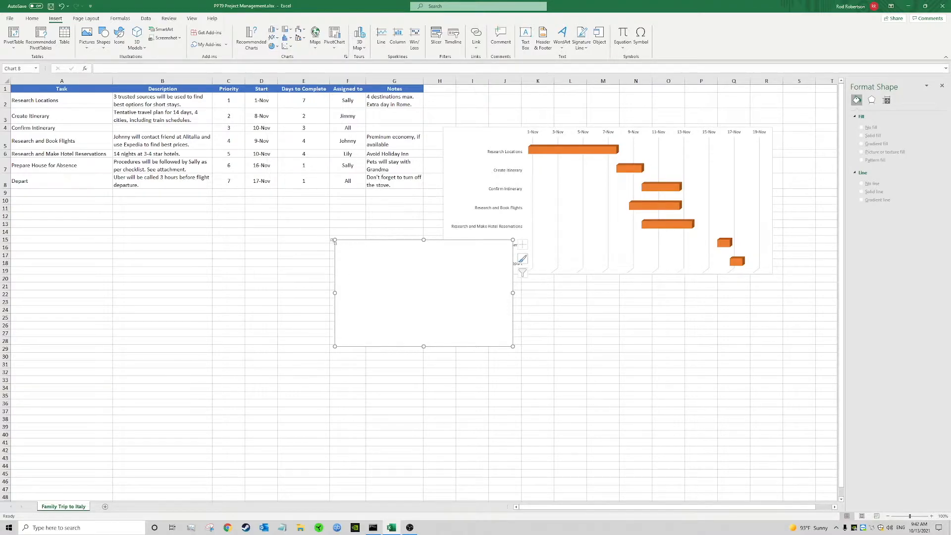
left_click_drag(389, 212, 218, 256)
left_click_drag(340, 256, 406, 213)
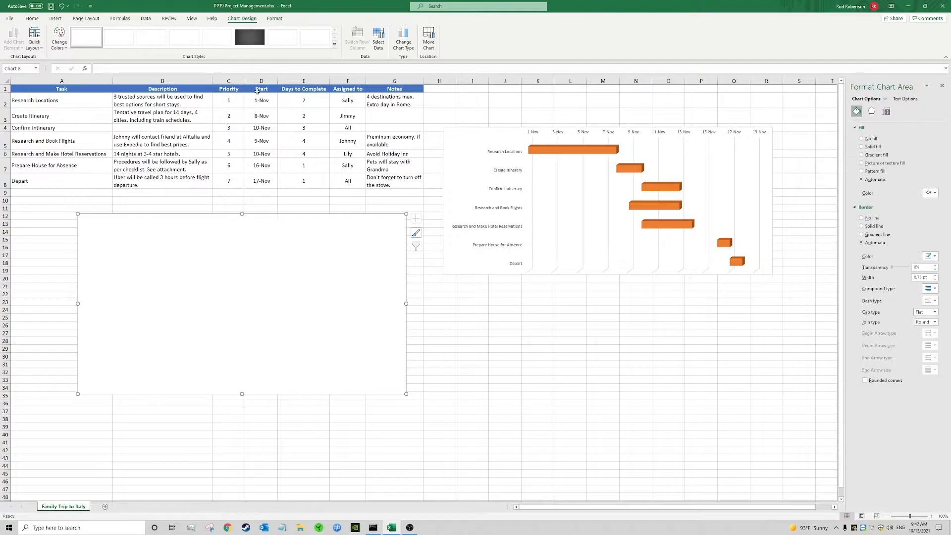
Step: Add a data series to the blank chart, named from the Start header in D1 with values D2:D8
right_click(358, 251)
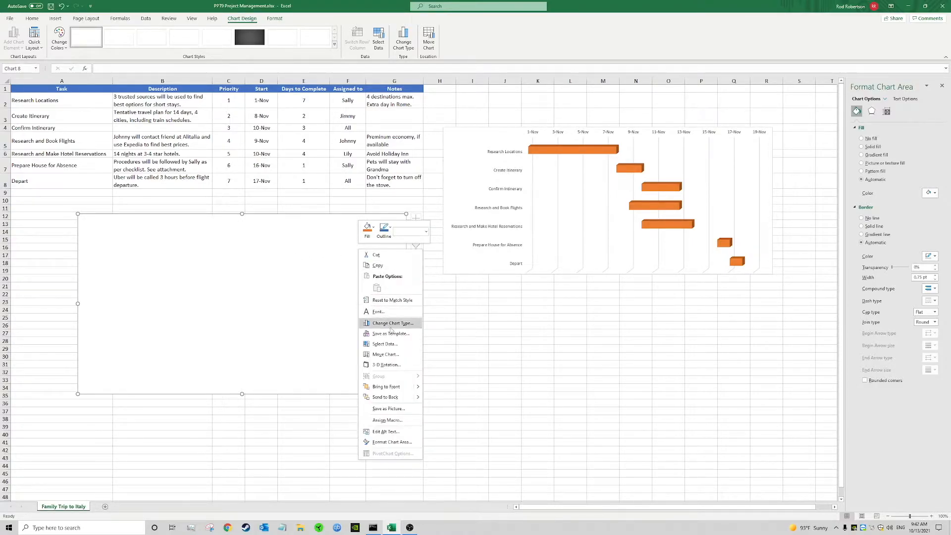
left_click(400, 345)
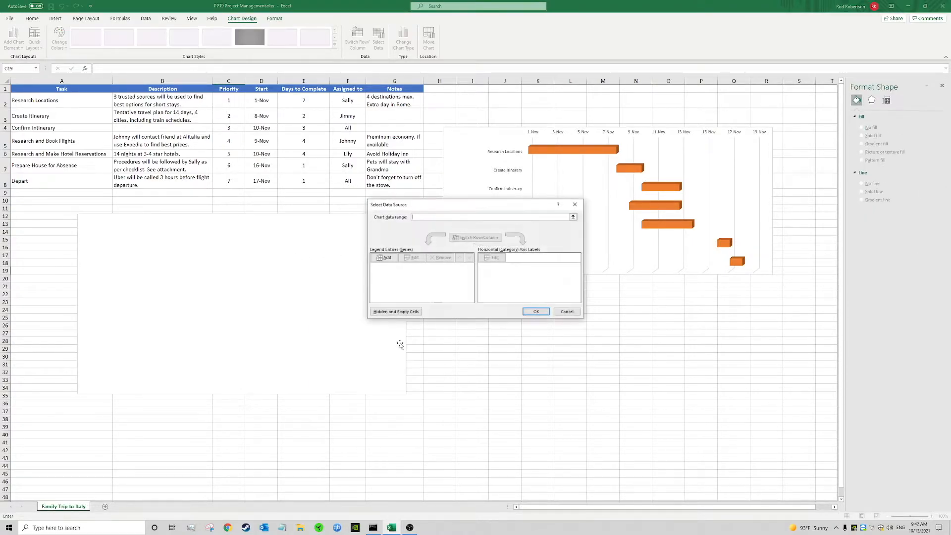
left_click(386, 258)
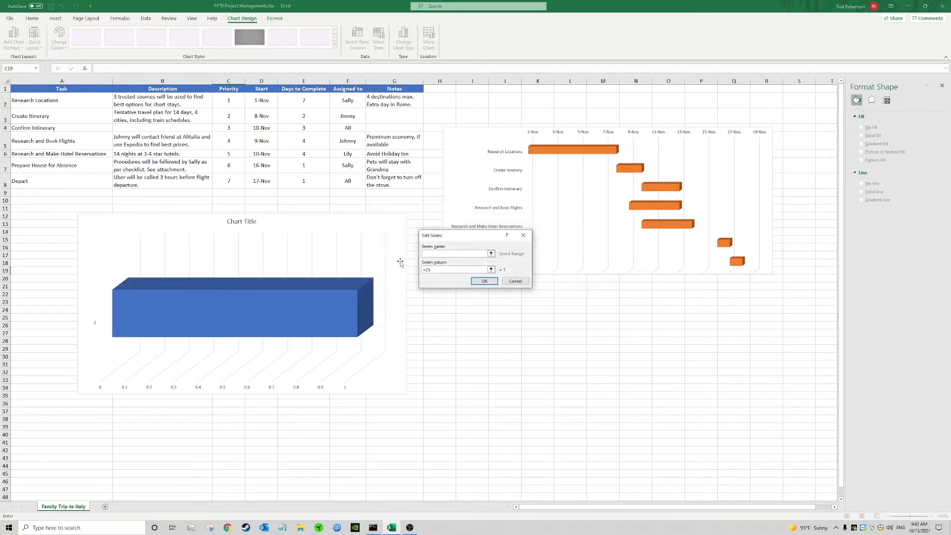
left_click(261, 89)
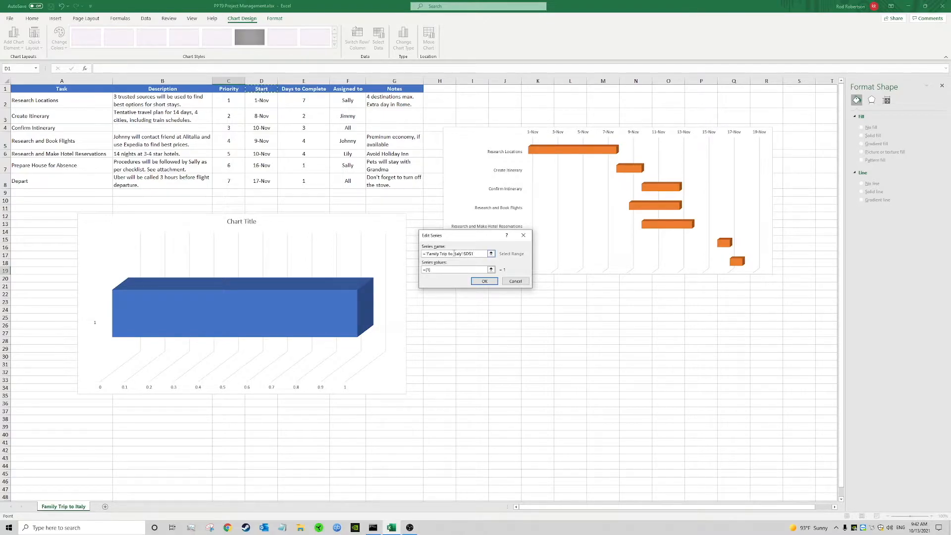
left_click(442, 270)
left_click_drag(274, 107, 283, 188)
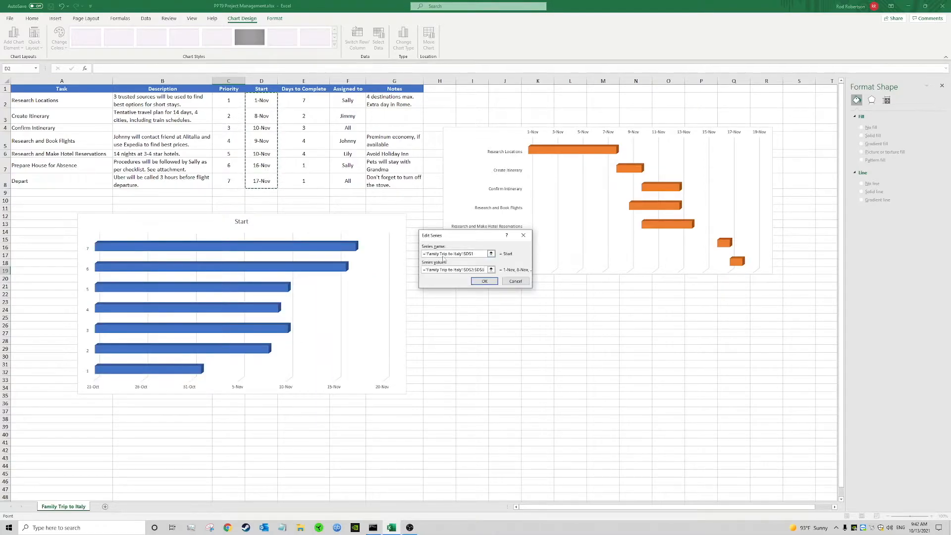
left_click(484, 280)
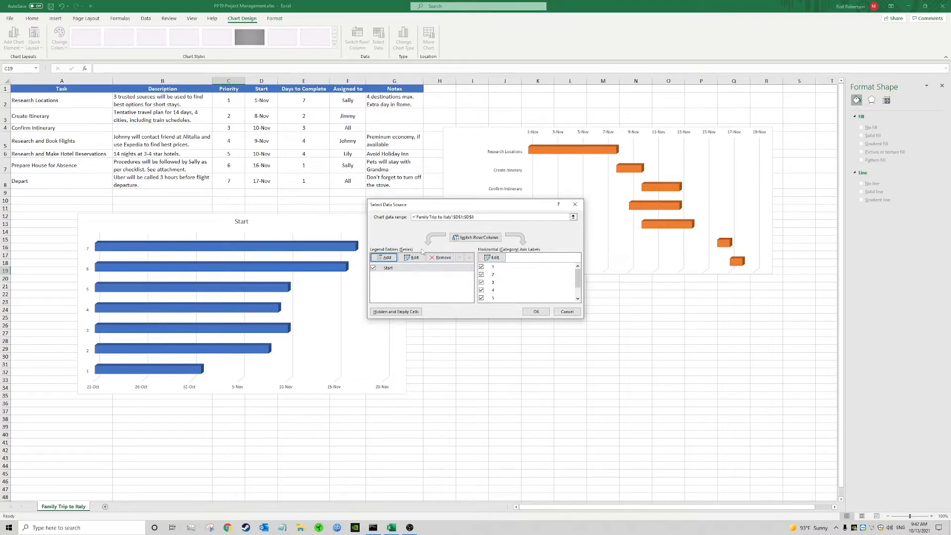
Step: Add a second data series named from the Days to Complete header in E1, with values E2:E8
left_click(384, 258)
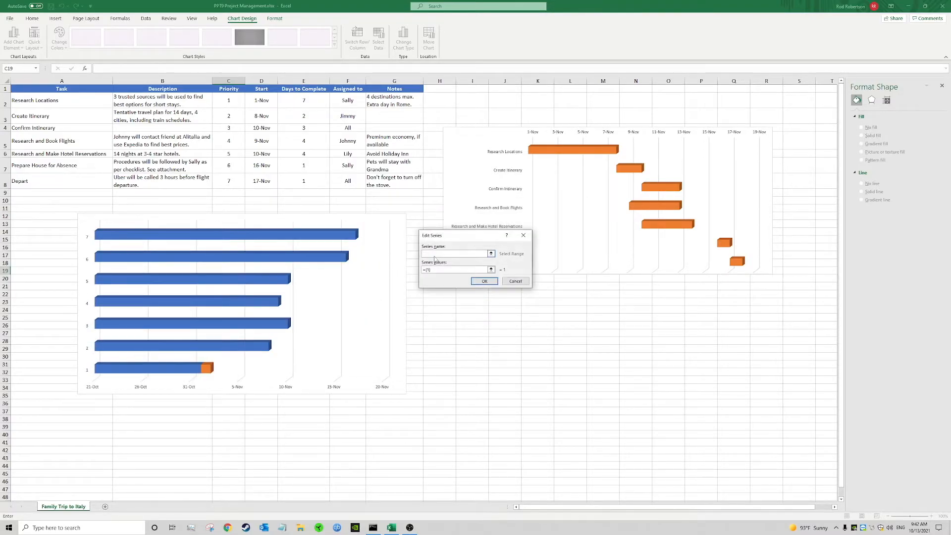
left_click(315, 89)
left_click(445, 270)
left_click_drag(308, 100, 319, 180)
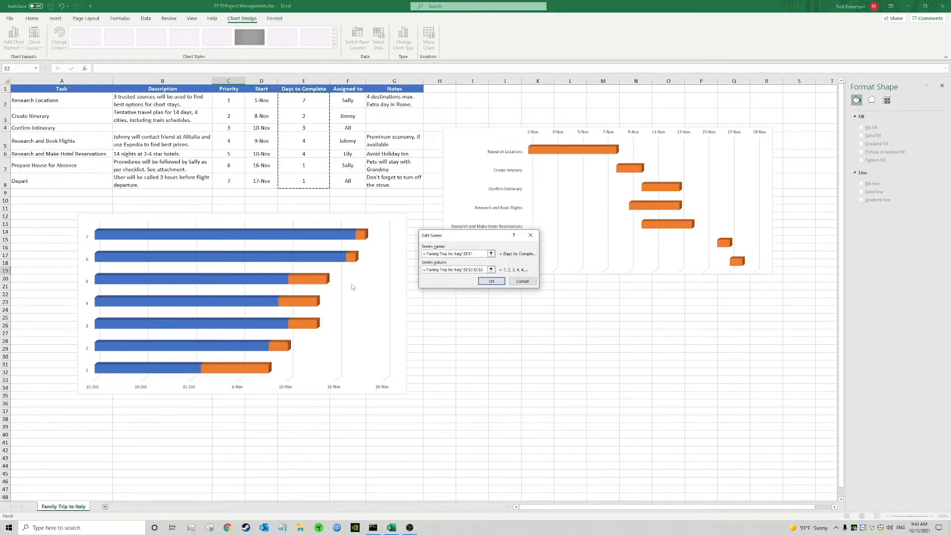
left_click(495, 281)
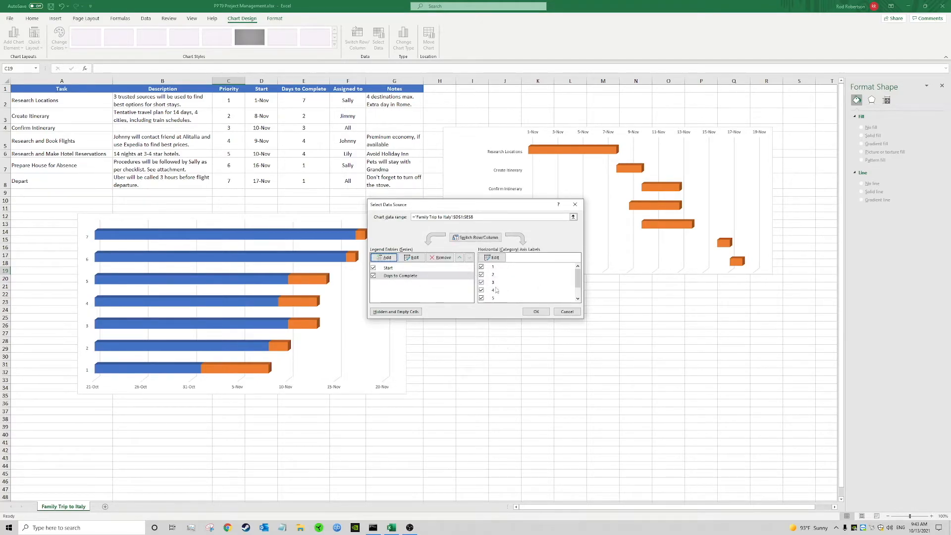
Step: Use the task names in A2:A8 as the category axis labels and apply the chart's data source settings
left_click(495, 257)
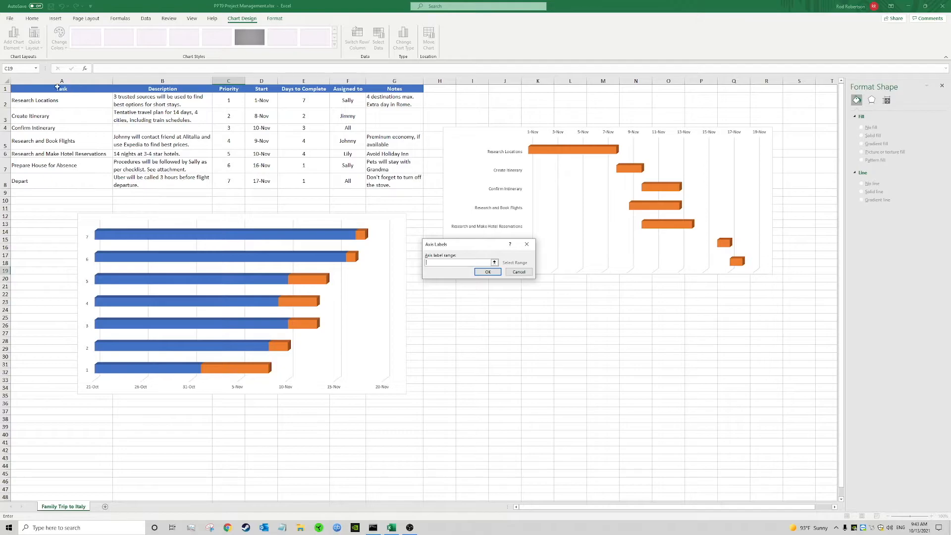
left_click_drag(67, 101, 63, 178)
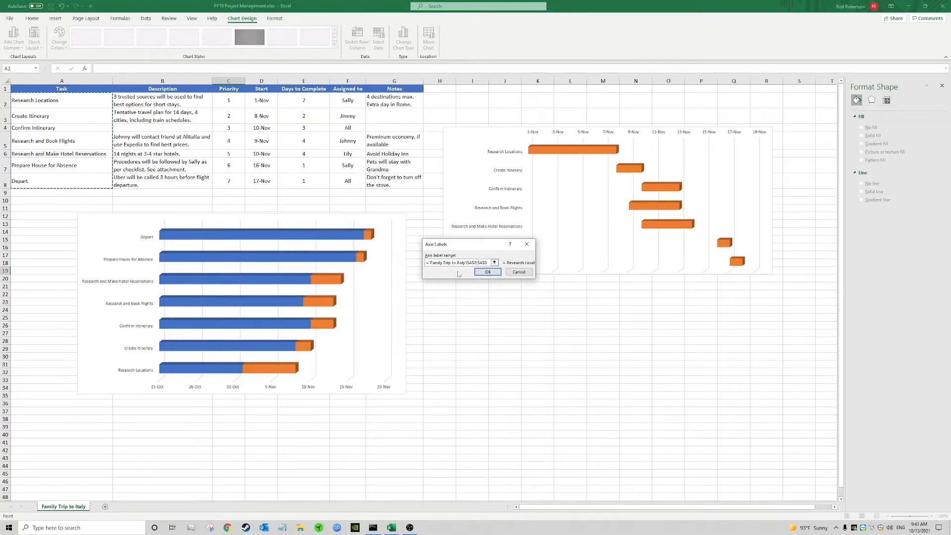
left_click(487, 272)
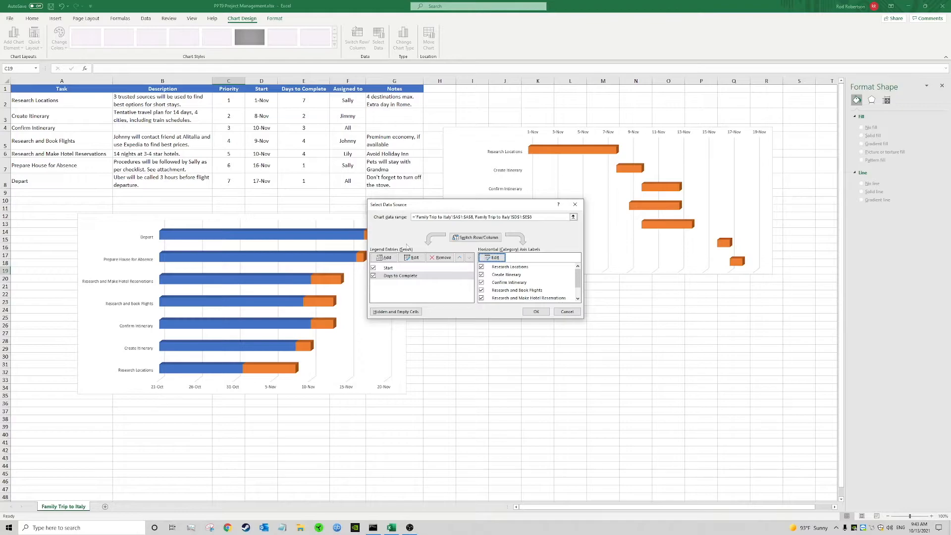
left_click(536, 312)
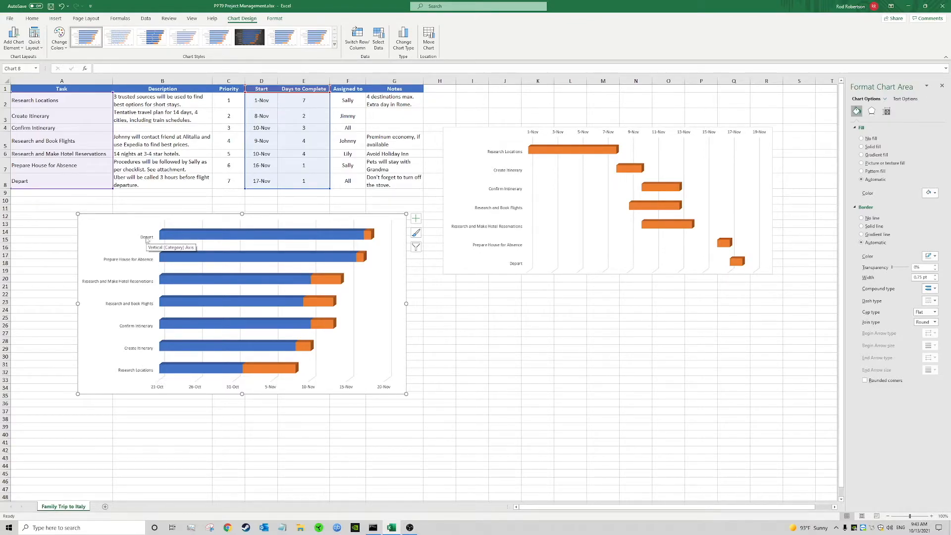
Step: Set the new chart's vertical category axis to list its categories in reverse order
left_click(147, 240)
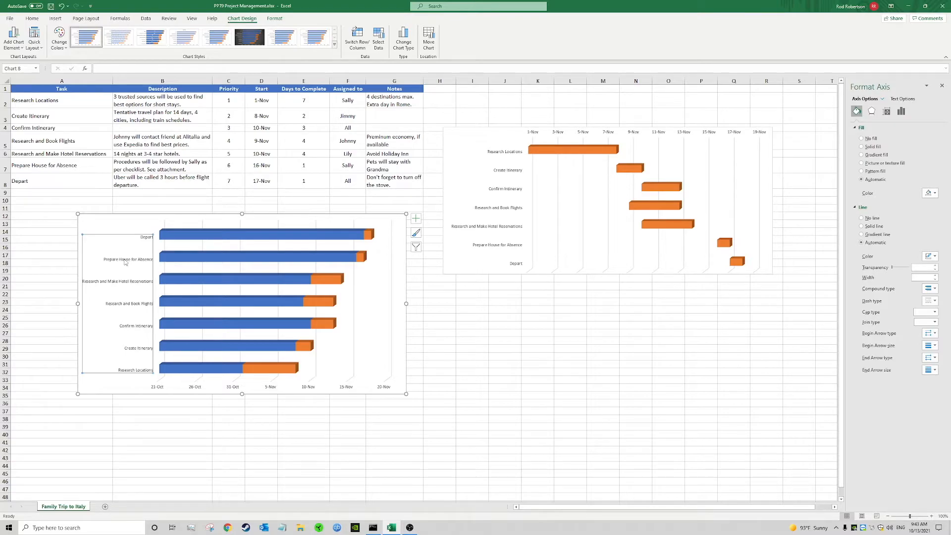
right_click(126, 263)
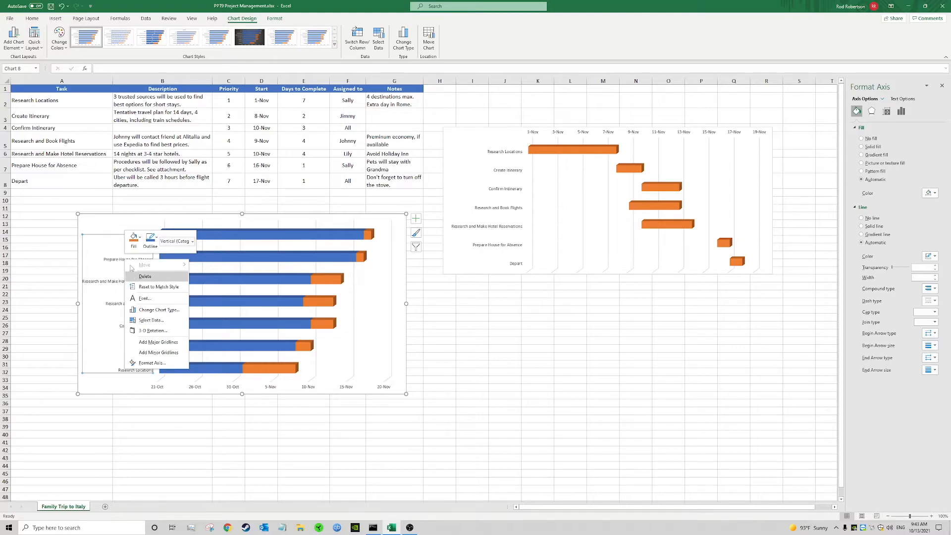
left_click(169, 364)
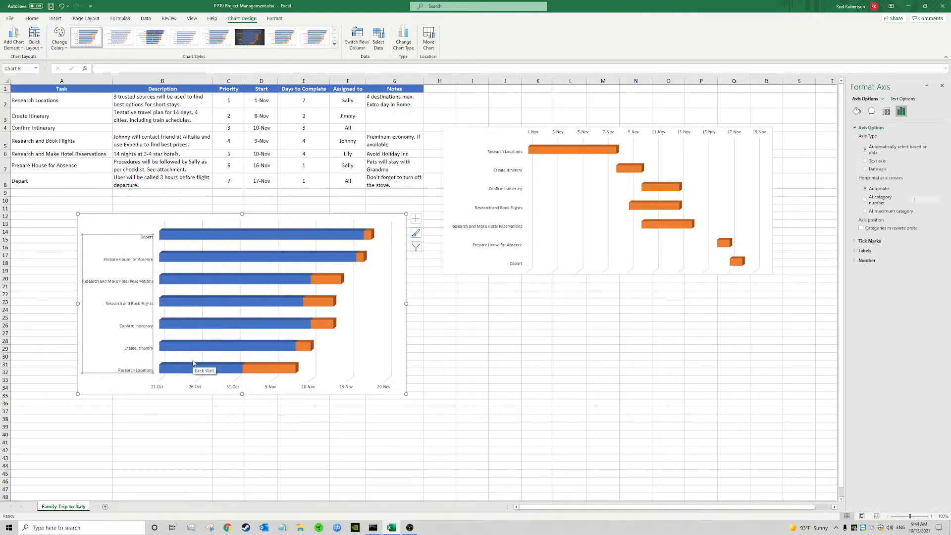
left_click(861, 228)
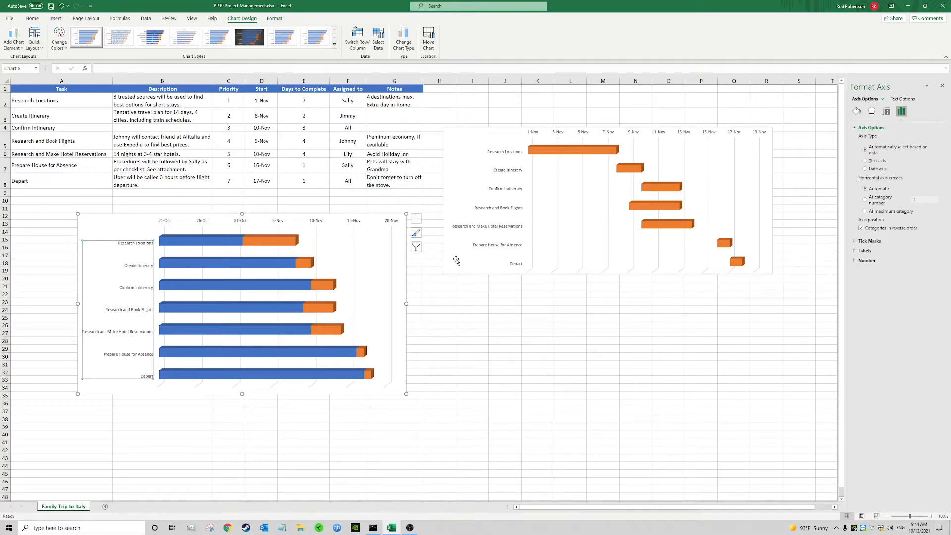
Step: Set the blue Start series bars in the new chart to no fill
left_click(220, 239)
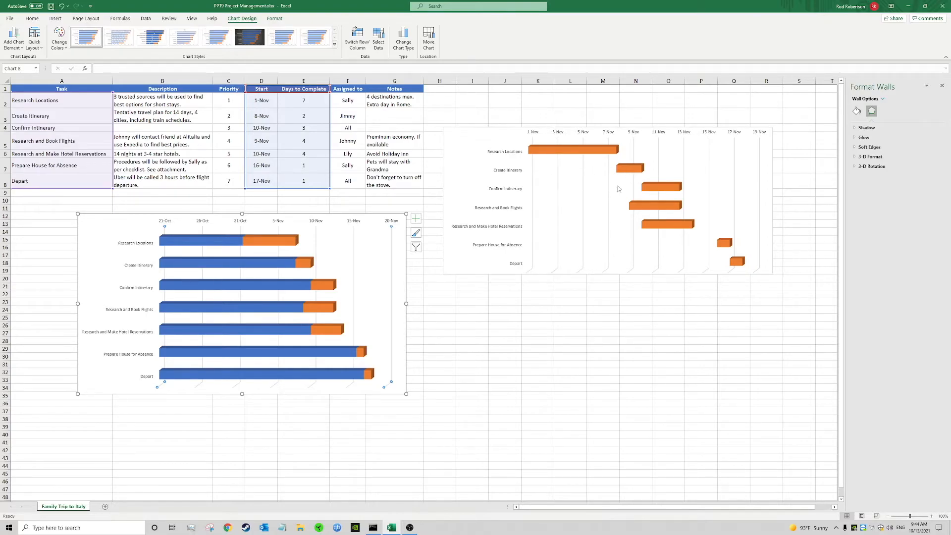
left_click(209, 241)
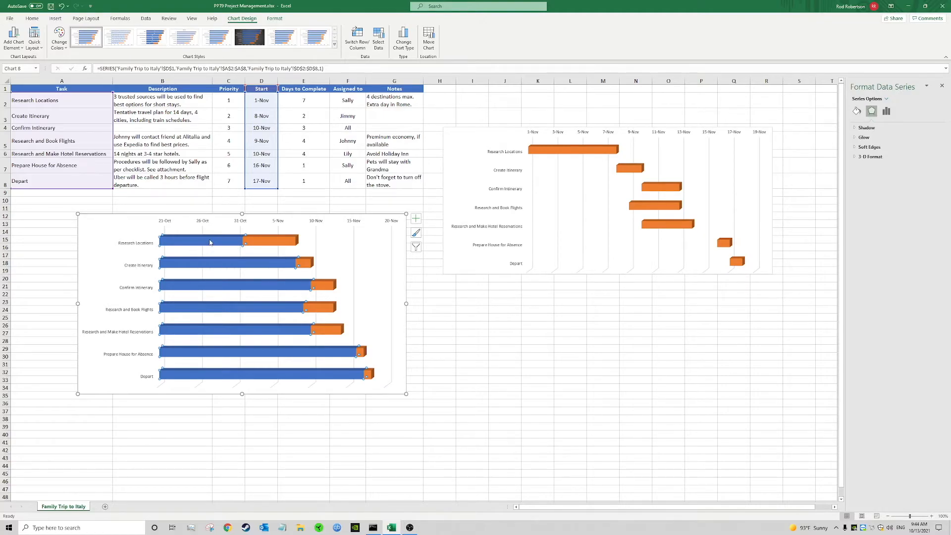
right_click(210, 242)
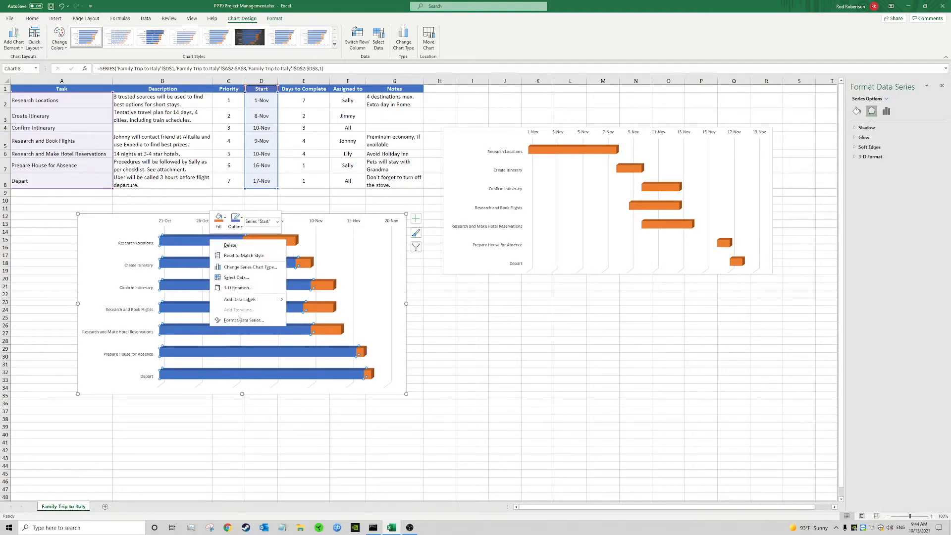
left_click(243, 320)
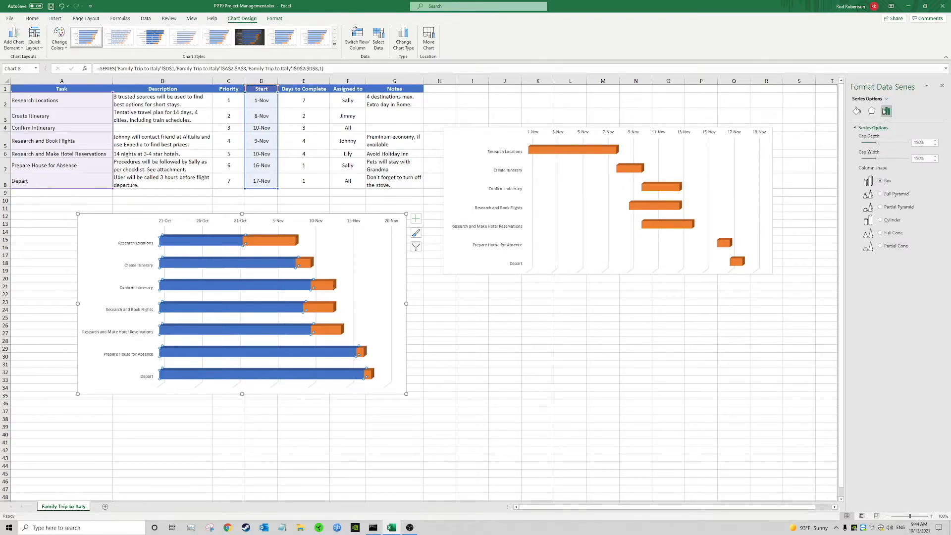
left_click(859, 112)
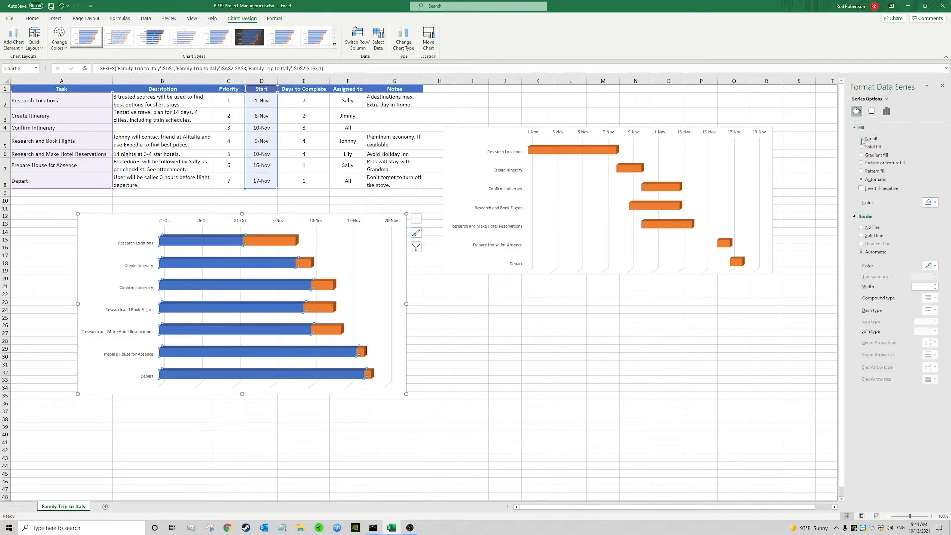
left_click(862, 139)
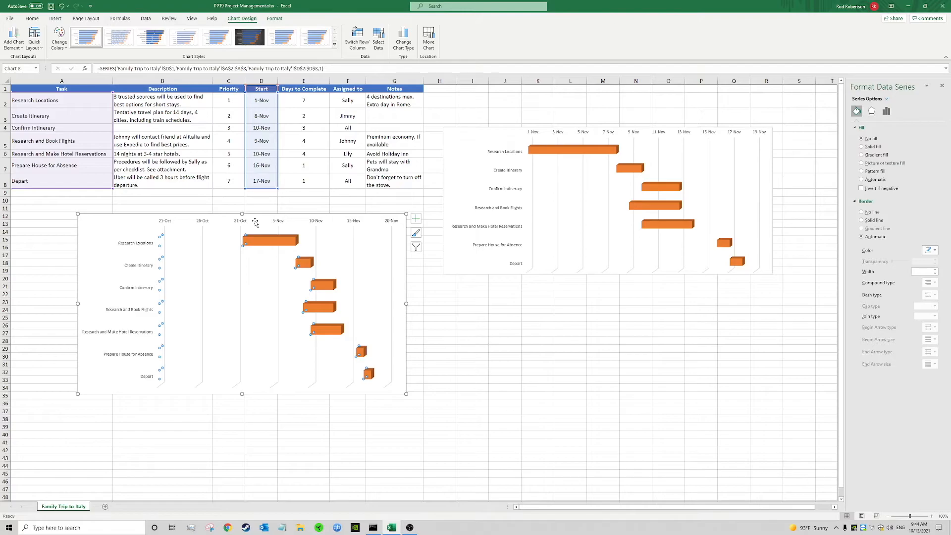
left_click(220, 243)
mouse_move(221, 247)
Step: Open the axis options for the new chart's horizontal date axis
left_click(245, 223)
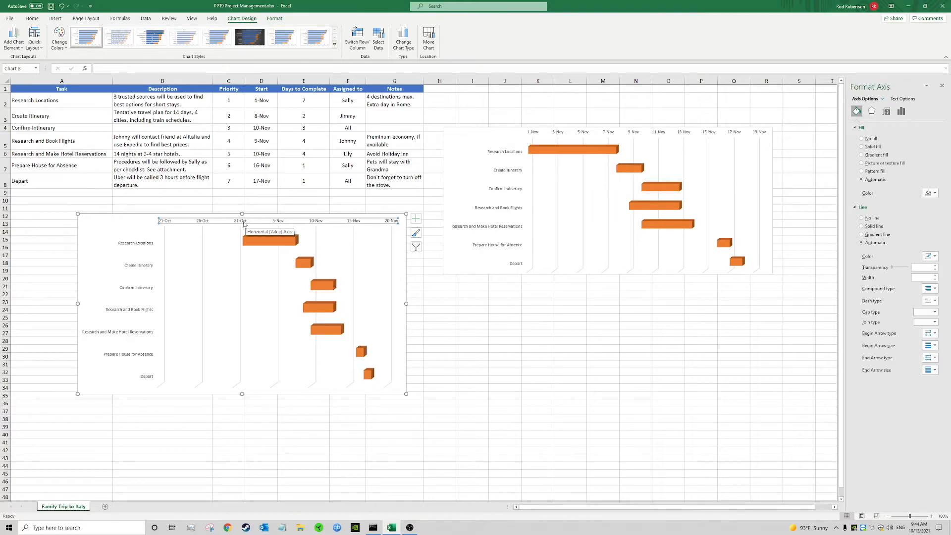
right_click(243, 224)
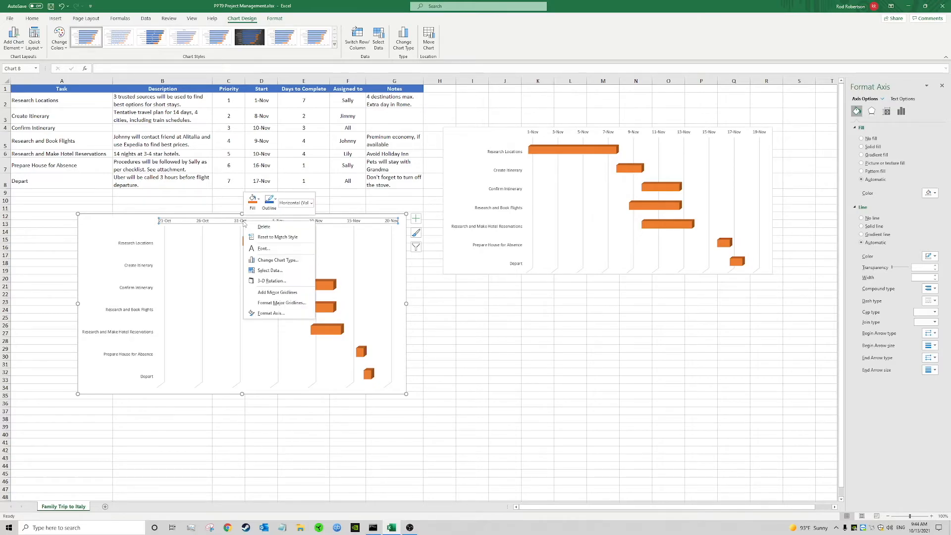
left_click(290, 313)
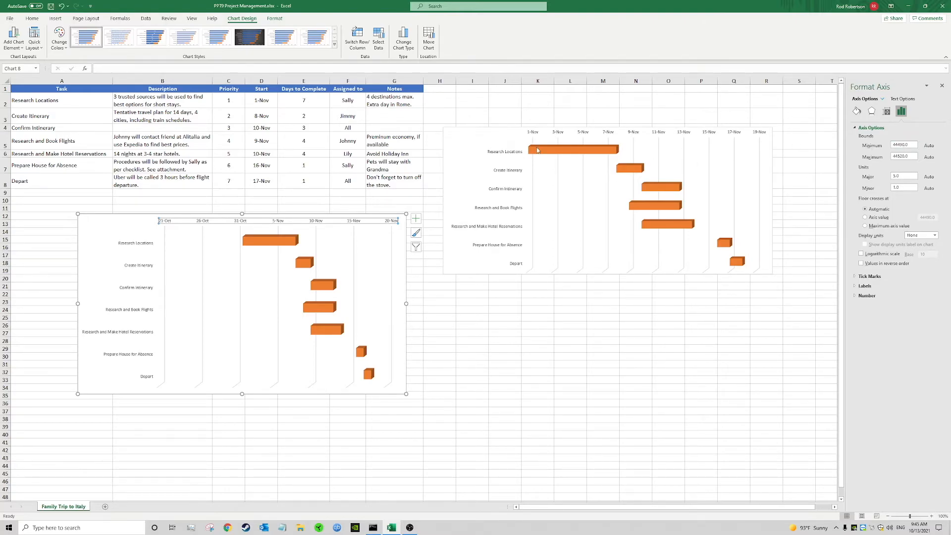
Step: Copy the Research Locations start date 11/1/2021 from cell D2 and paste it into the empty cell I2
double_click(263, 101)
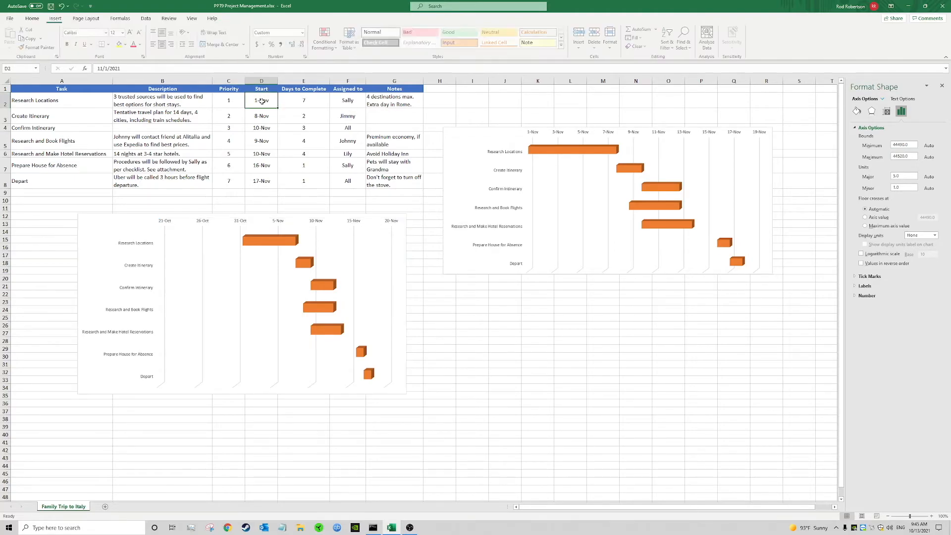
double_click(262, 100)
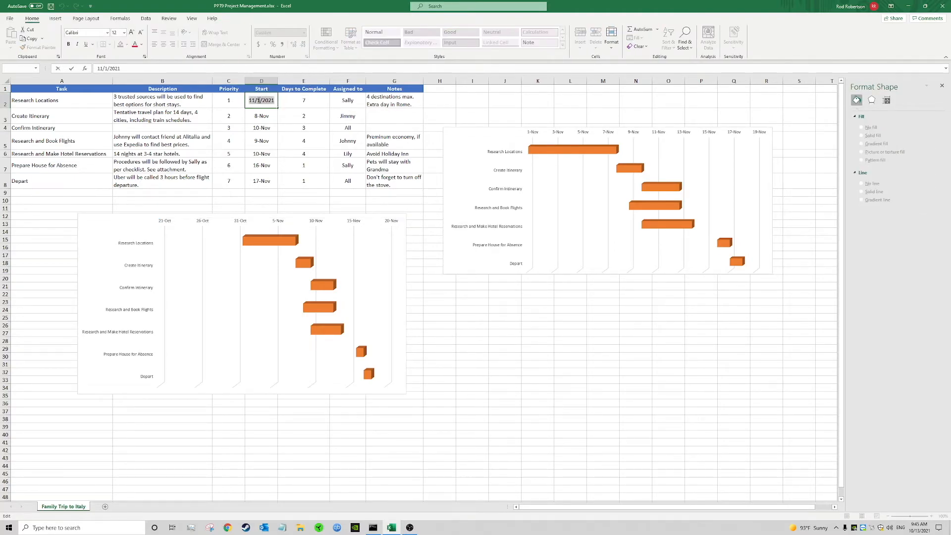
right_click(258, 100)
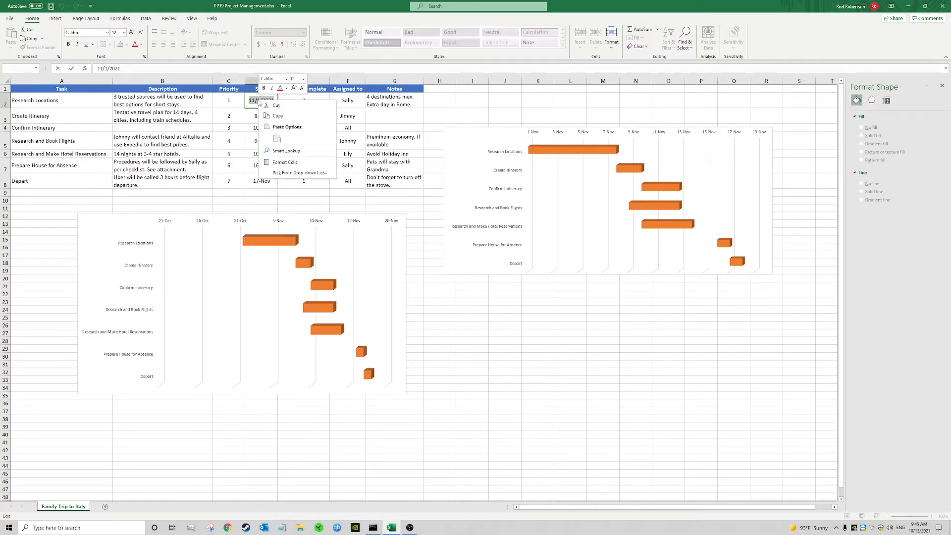
left_click(288, 117)
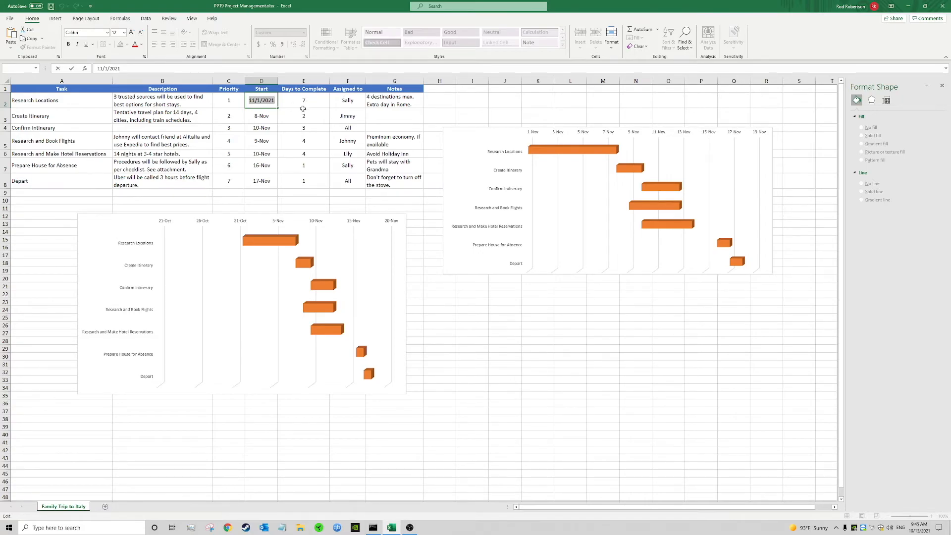
left_click(468, 100)
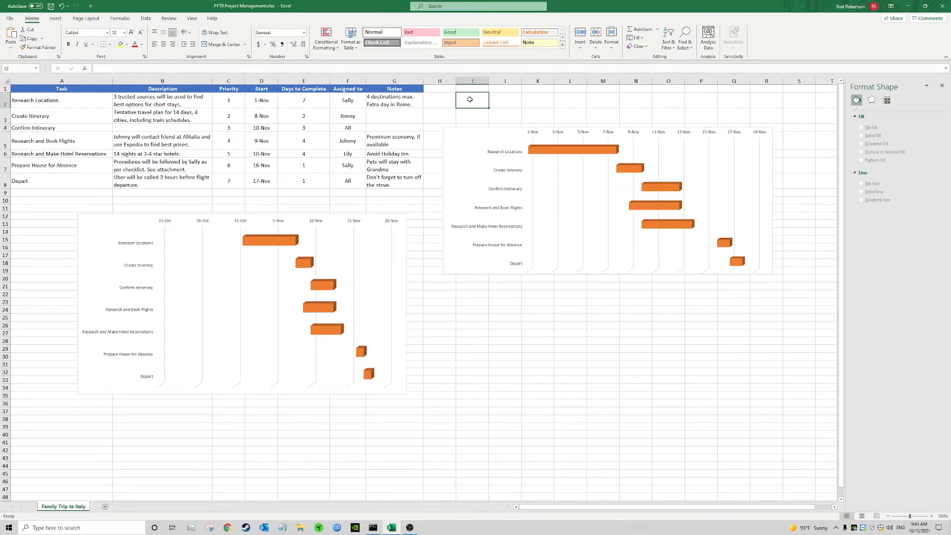
right_click(470, 100)
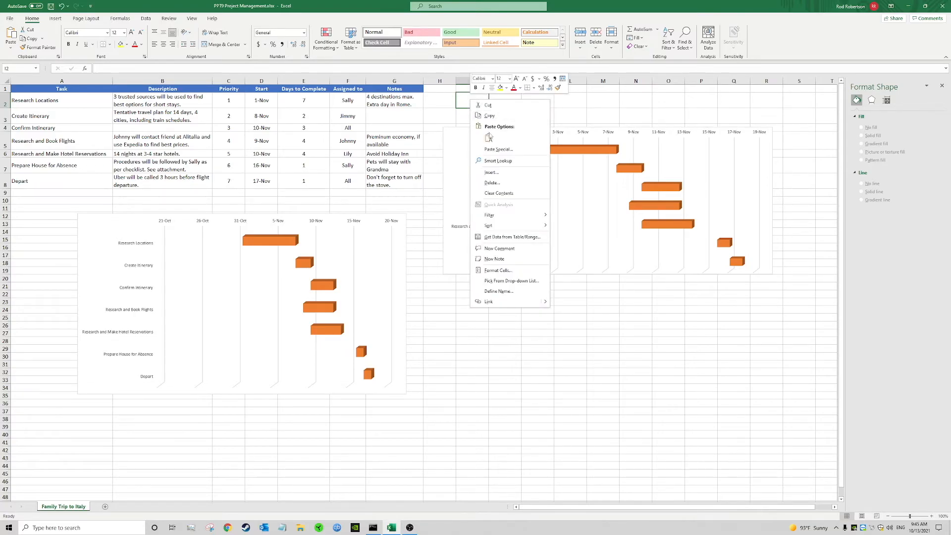
left_click(489, 136)
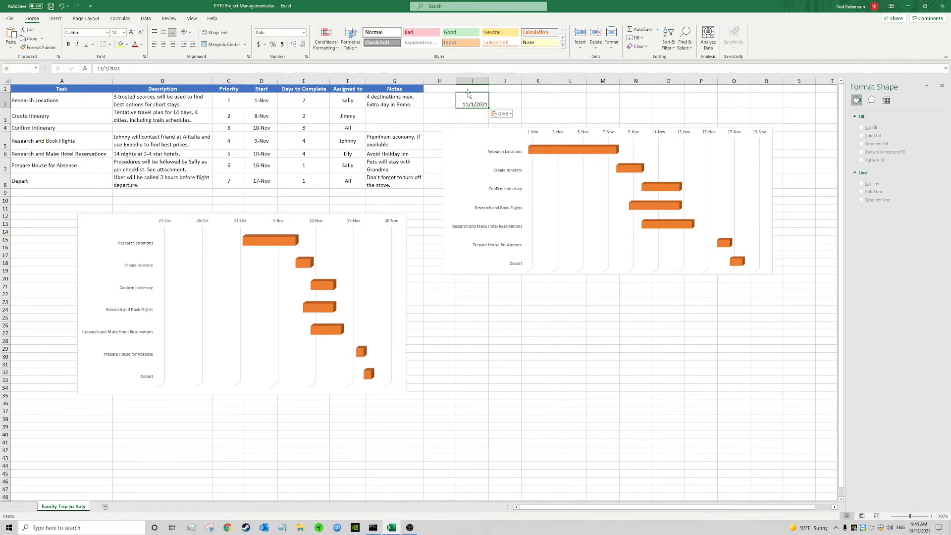
Step: Format the date in cell I2 as a Number and copy its serial value
left_click(304, 33)
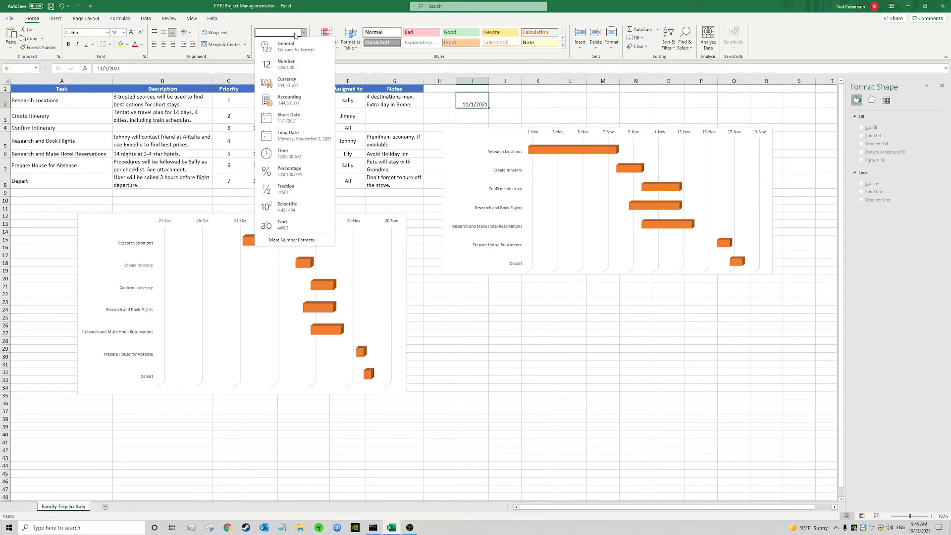
left_click(296, 68)
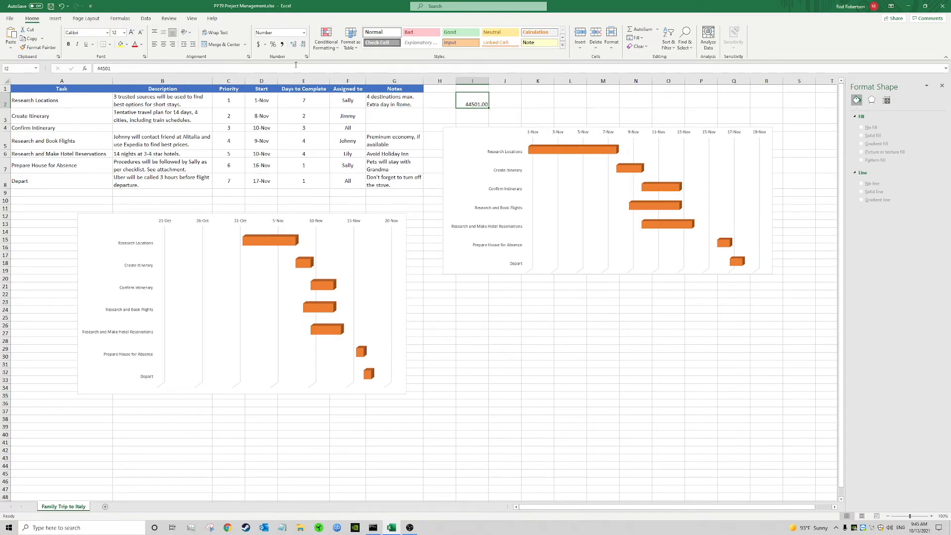
double_click(476, 104)
double_click(476, 104)
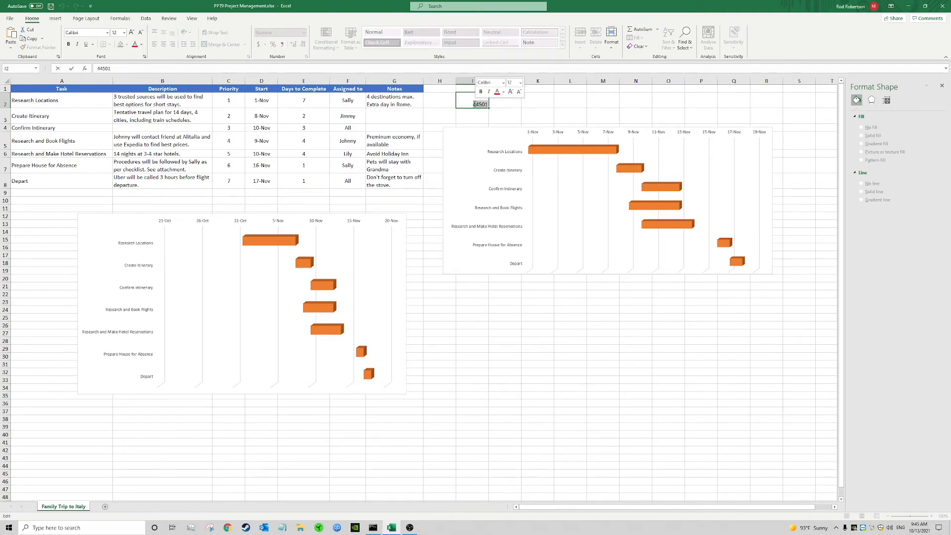
right_click(475, 104)
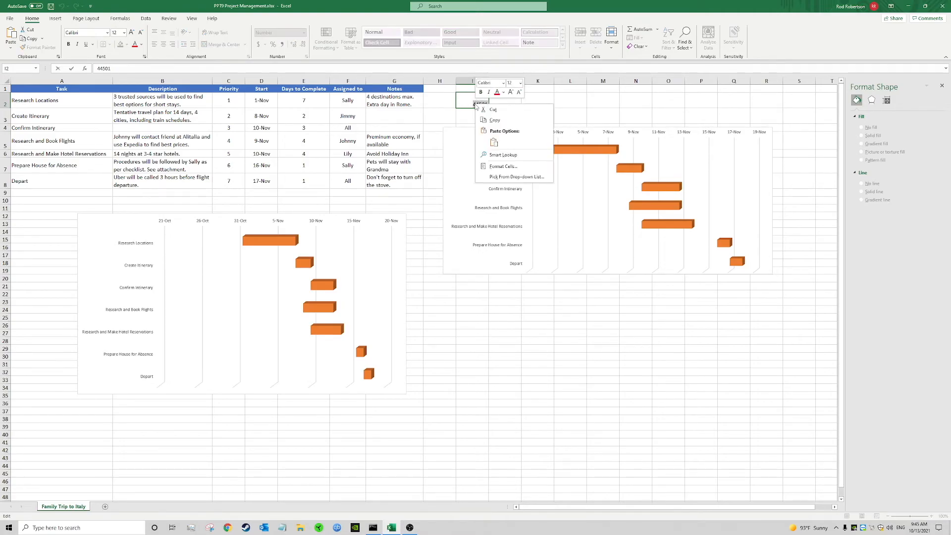
left_click(496, 120)
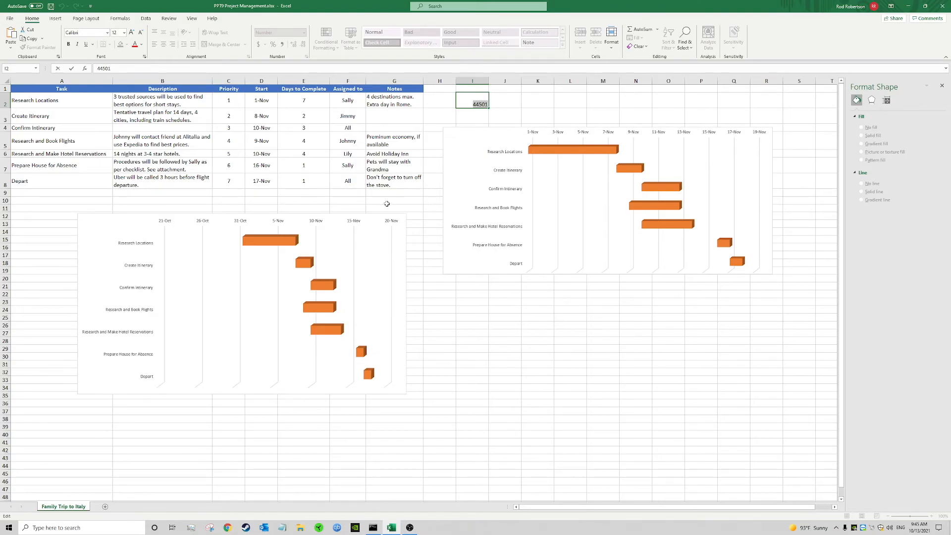
Step: Set the minimum bound of the new chart's horizontal date axis to 44501
left_click(254, 220)
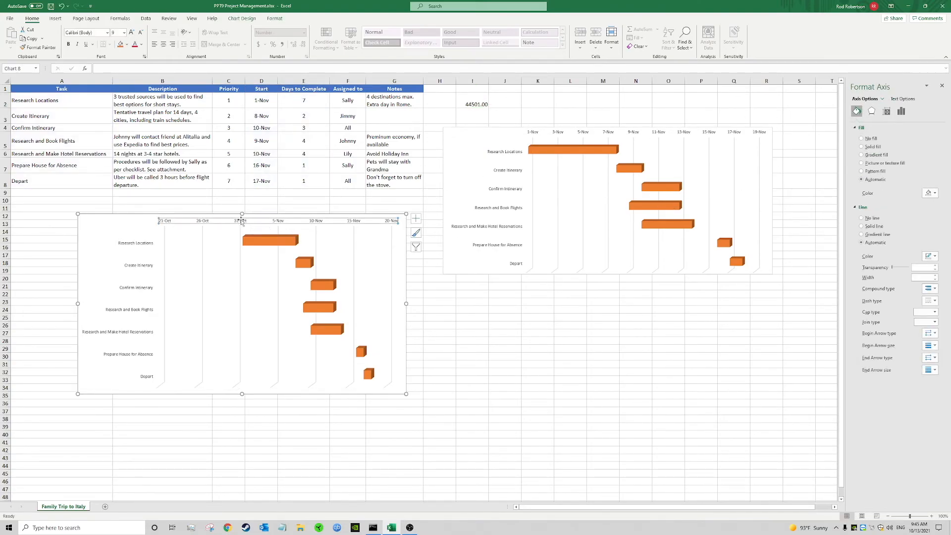
right_click(242, 222)
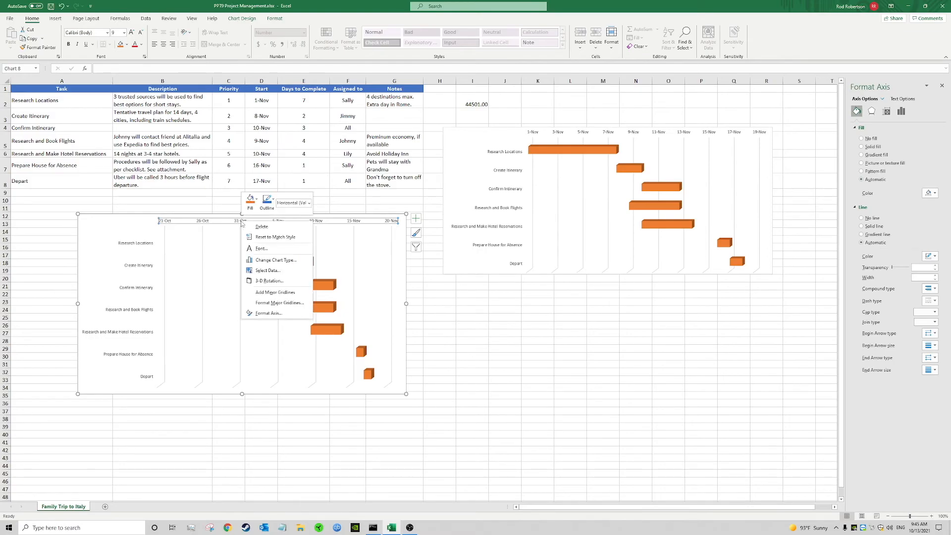
left_click(285, 312)
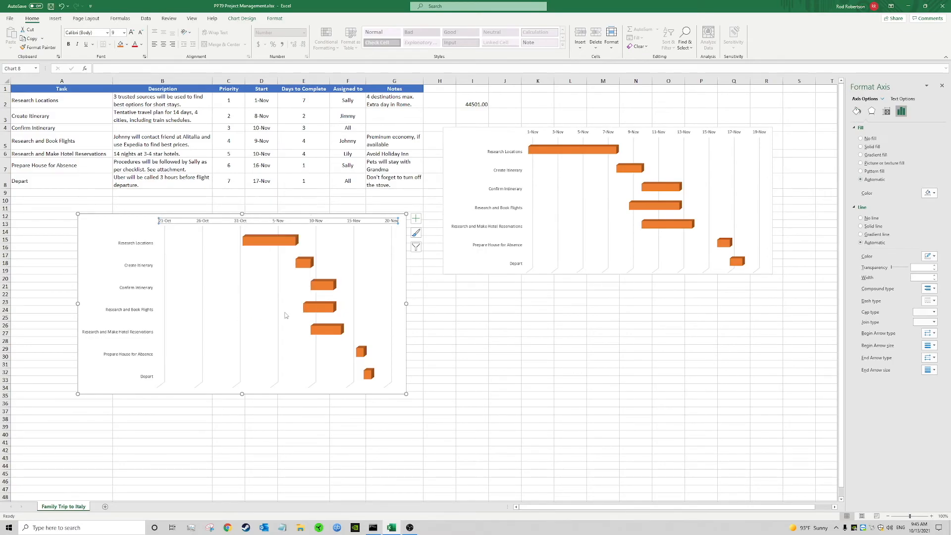
left_click_drag(893, 144, 901, 144)
type("44501")
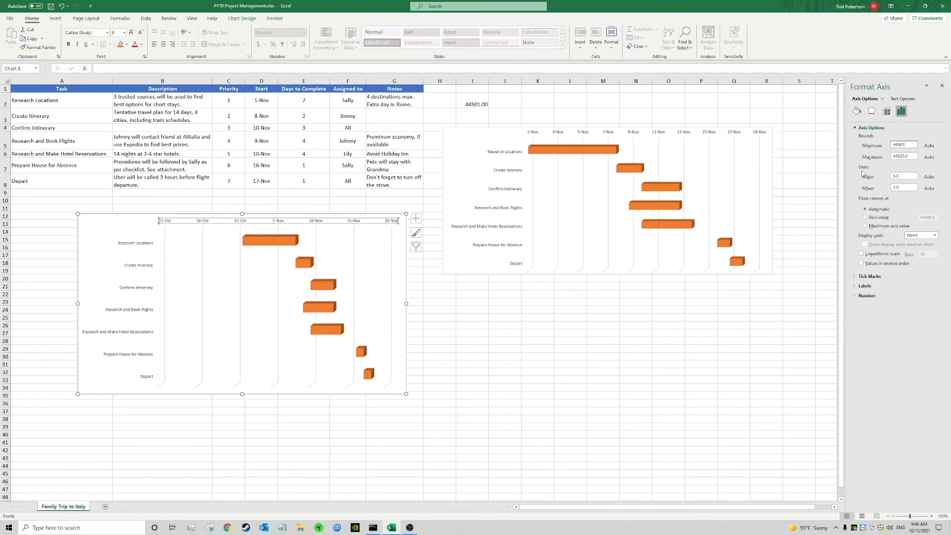
key("Return")
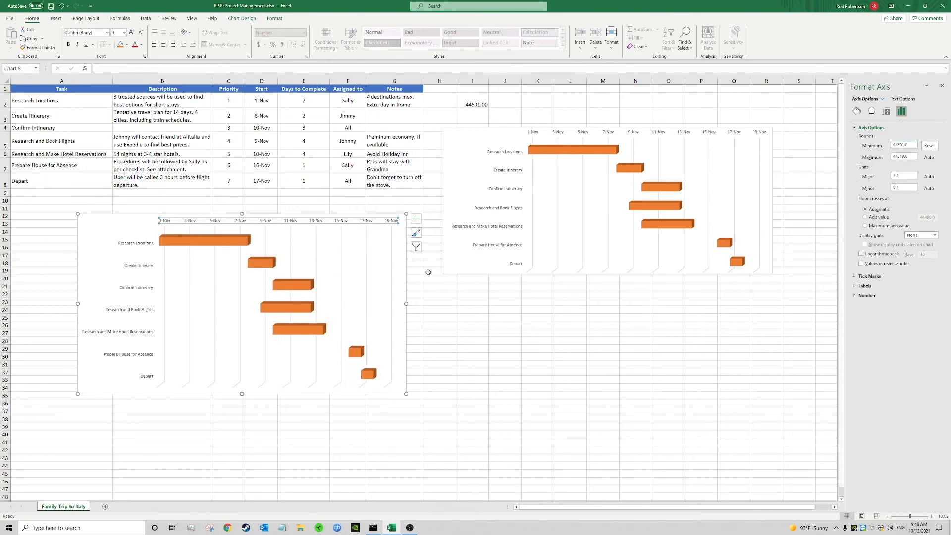
Step: Move the new Gantt chart directly below the existing example chart, starting around row 21
left_click(461, 313)
left_click(341, 268)
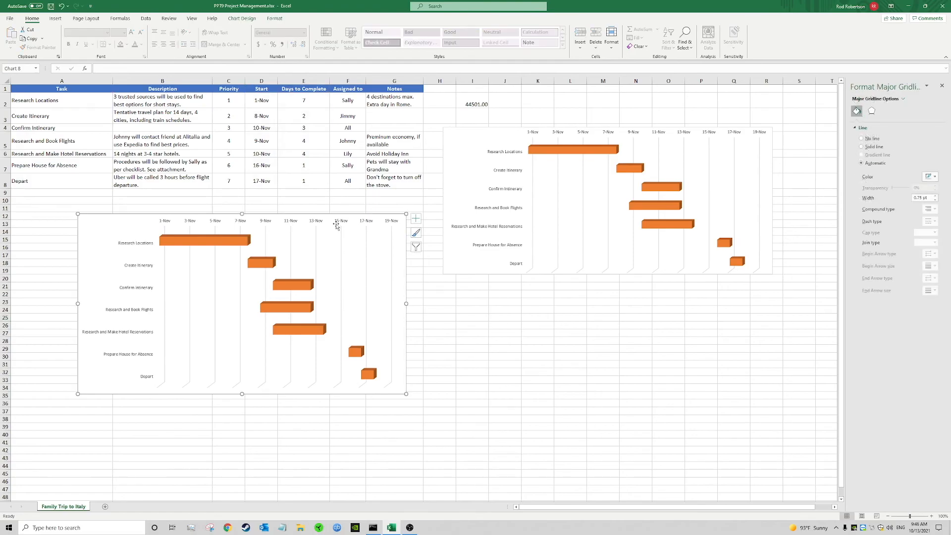
left_click_drag(339, 216, 710, 286)
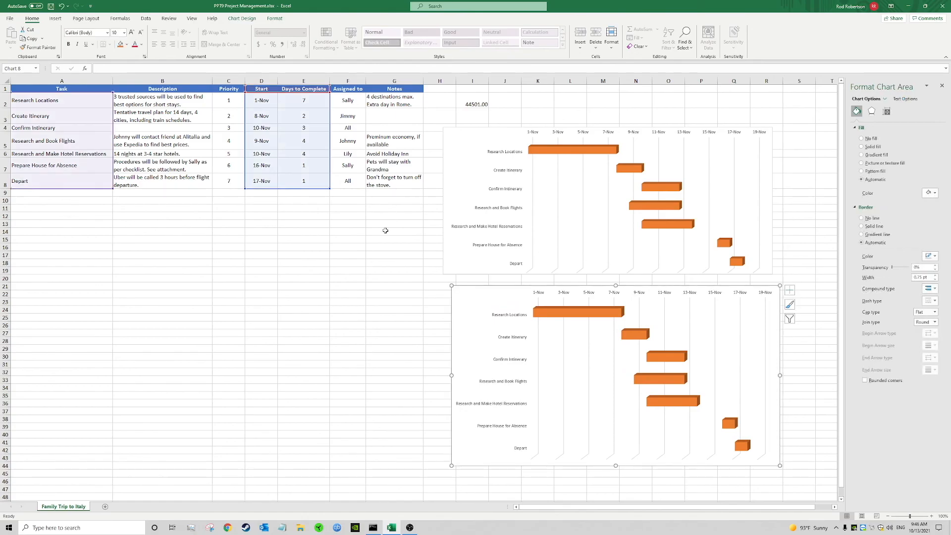